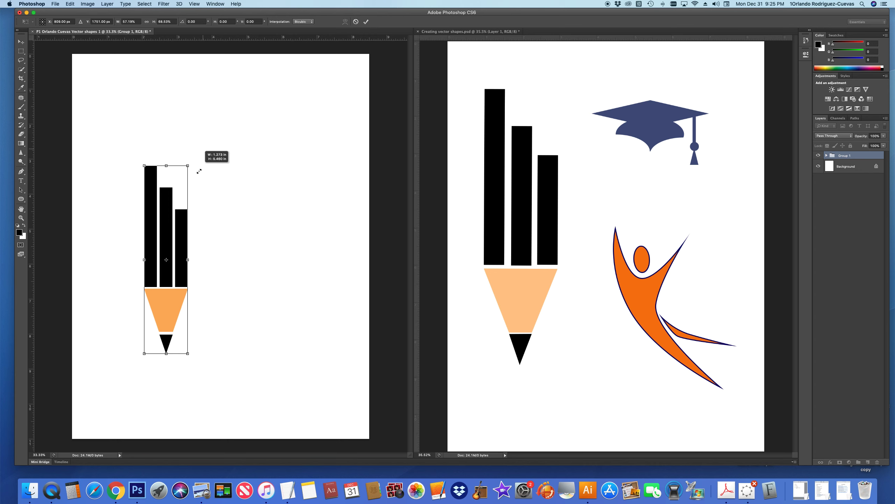
- Finish scaling down the pencil group and place it in the page's upper-left corner
left_click_drag(161, 233, 98, 93)
key("Return")
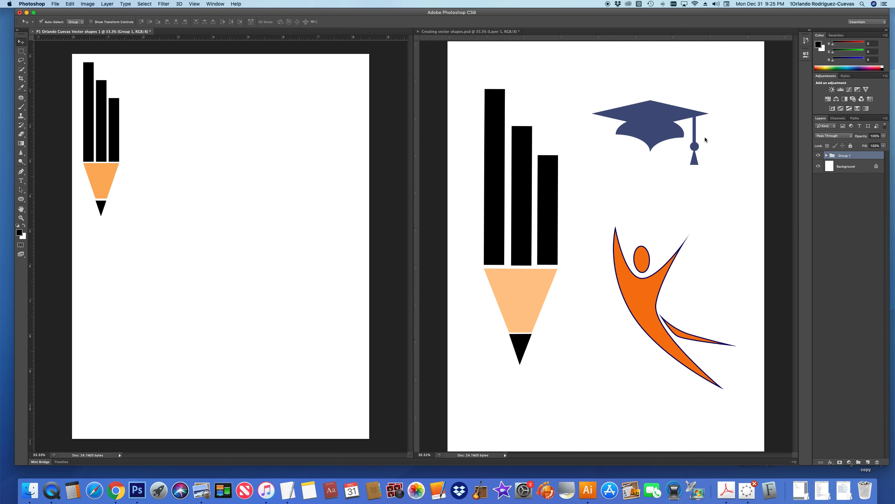
- Rename the pencil drawing's layer group as Pencil and hide it
double_click(855, 156)
type("Pencil")
key("Return")
left_click(870, 169)
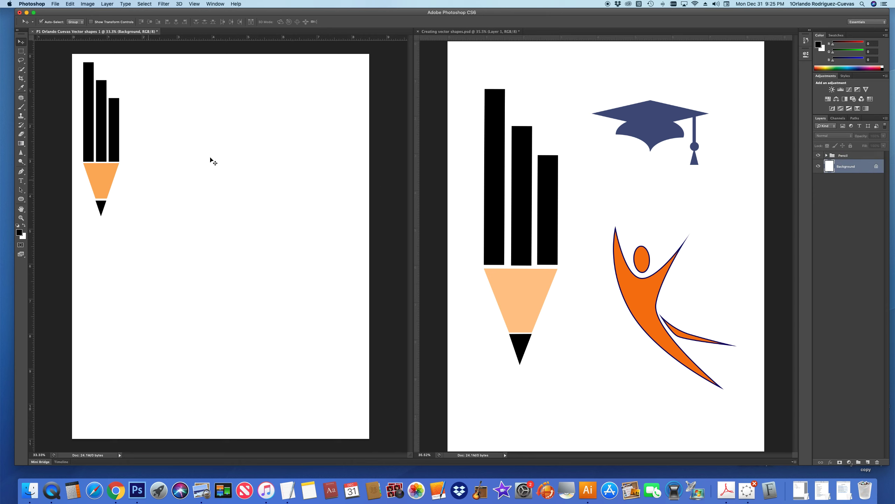
left_click(818, 155)
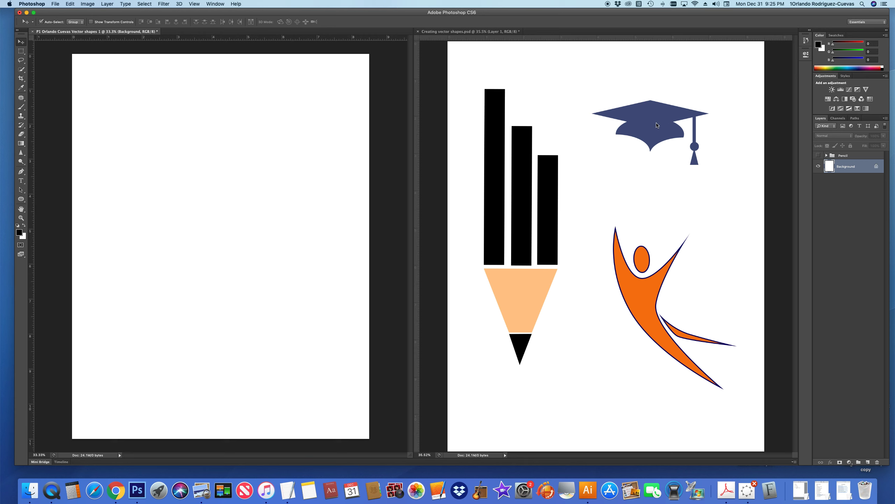
- Draw a black ellipse about 963 by 514 px above the Background layer and move it to the upper middle of the page
left_click(22, 200)
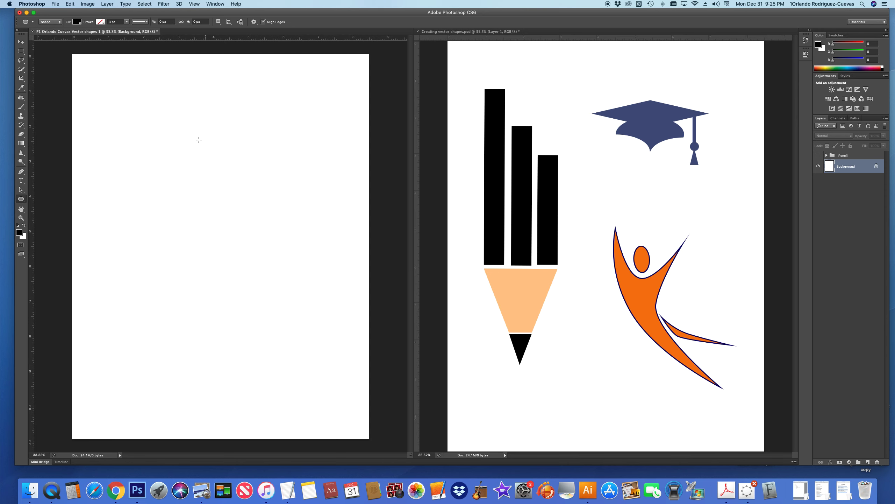
left_click_drag(156, 139, 206, 163)
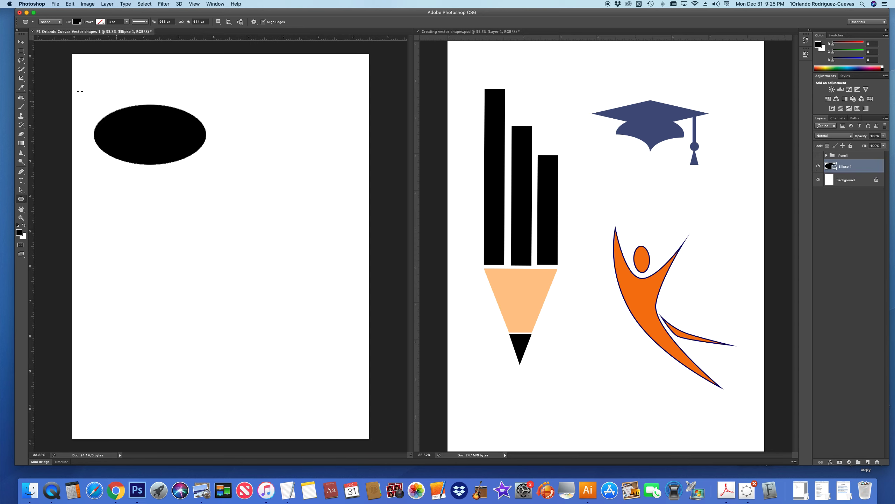
left_click(21, 190)
left_click_drag(157, 132, 223, 160)
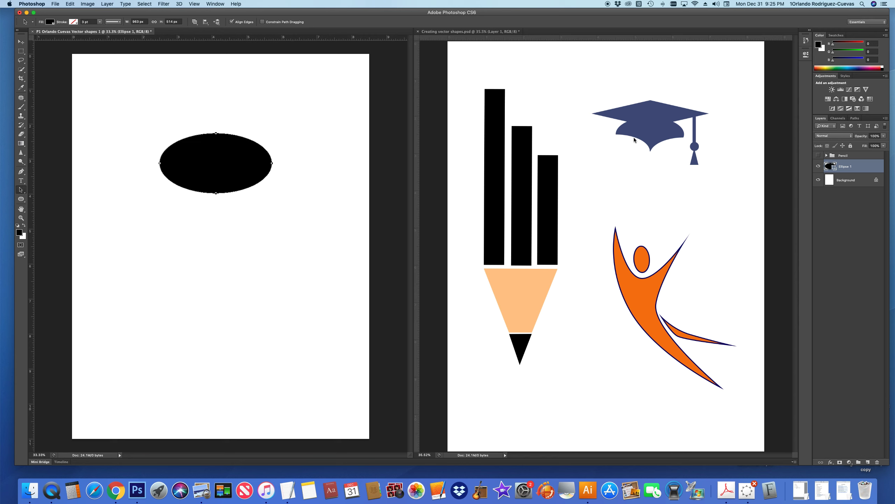
- Subtract a smaller ellipse from the large ellipse's lower-left part using Subtract Front Shape
left_click(22, 200)
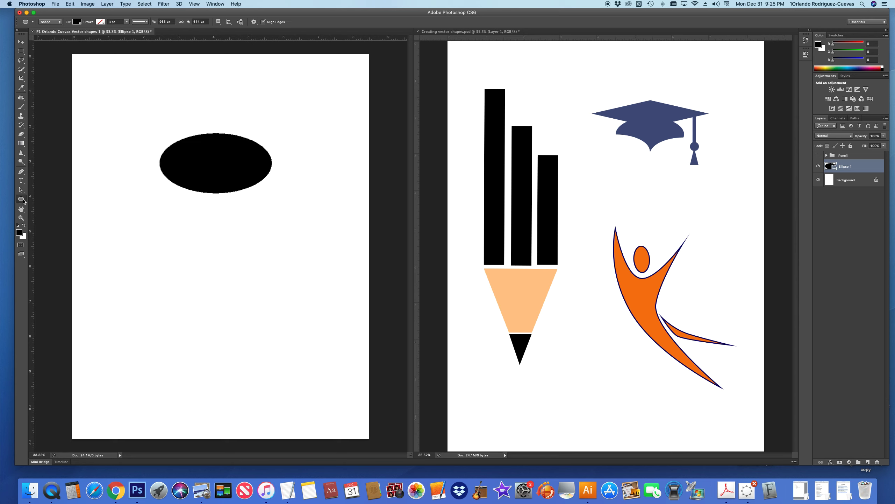
left_click(218, 22)
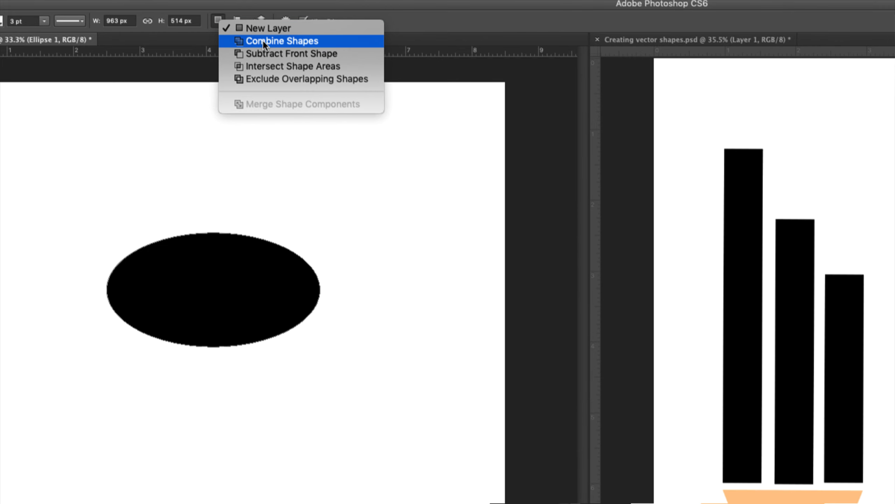
left_click(280, 55)
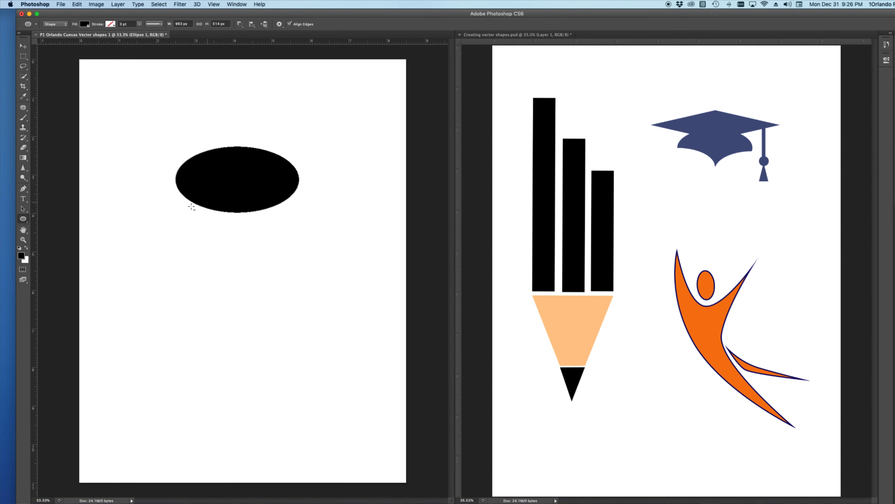
mouse_move(158, 225)
left_mouse_down()
mouse_move(194, 244)
mouse_move(169, 225)
mouse_move(200, 200)
mouse_move(232, 199)
left_mouse_up()
- Scale the subtracting ellipse up to about 116% and shift it slightly up and left
left_click(24, 209)
key("super+t")
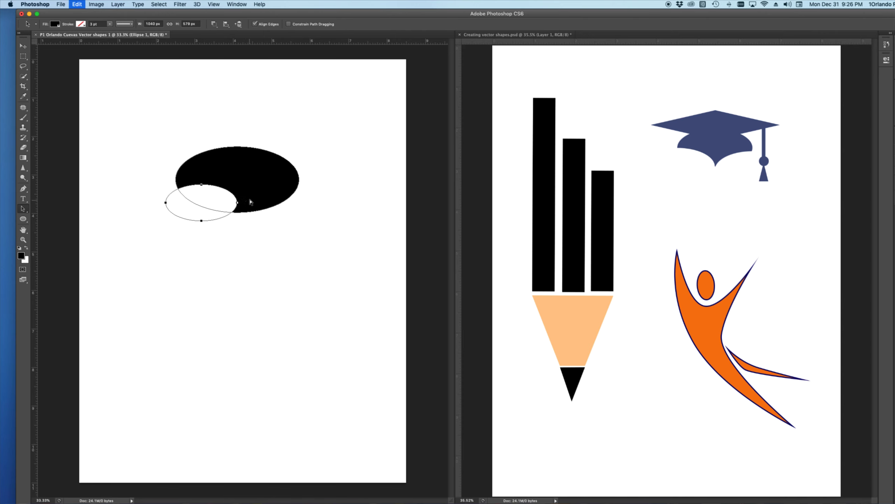
left_click_drag(237, 184, 203, 190)
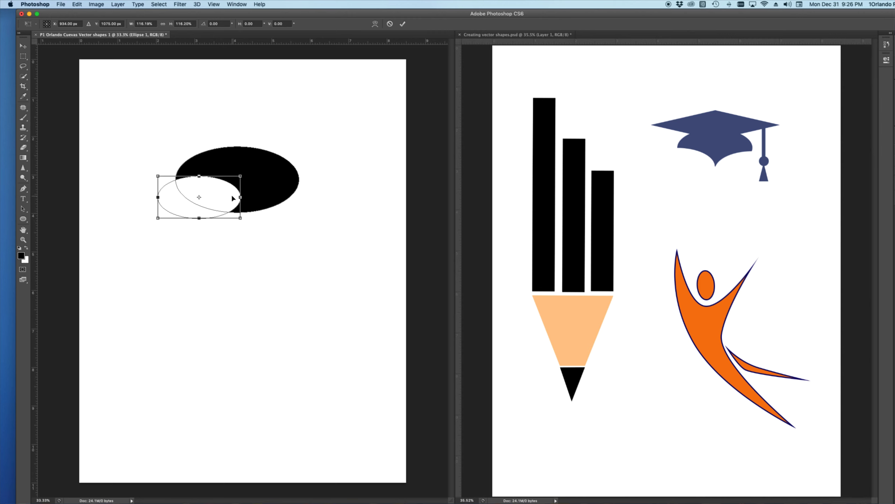
key("Return")
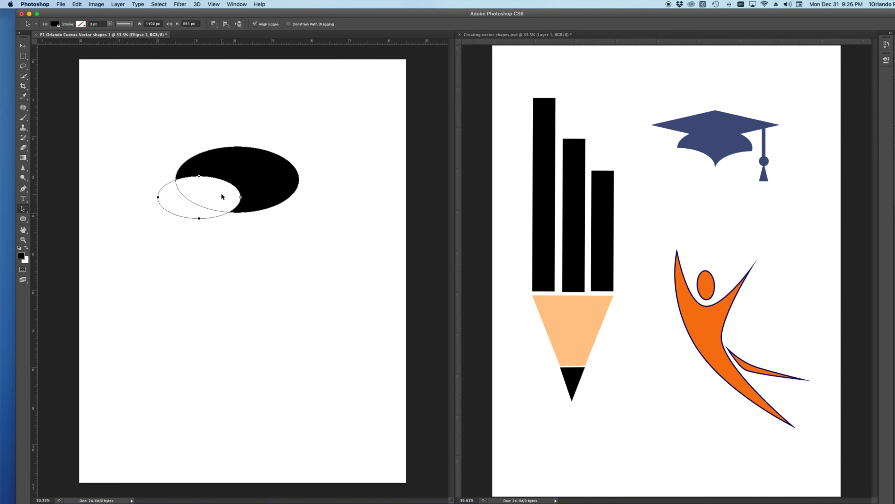
- Duplicate the subtracting ellipse to the lower right and adjust the ellipses so the cutouts meet in a central point
left_click_drag(222, 196, 263, 218)
left_click_drag(192, 199, 195, 206)
left_click_drag(264, 165, 262, 166)
left_click_drag(282, 200, 277, 200)
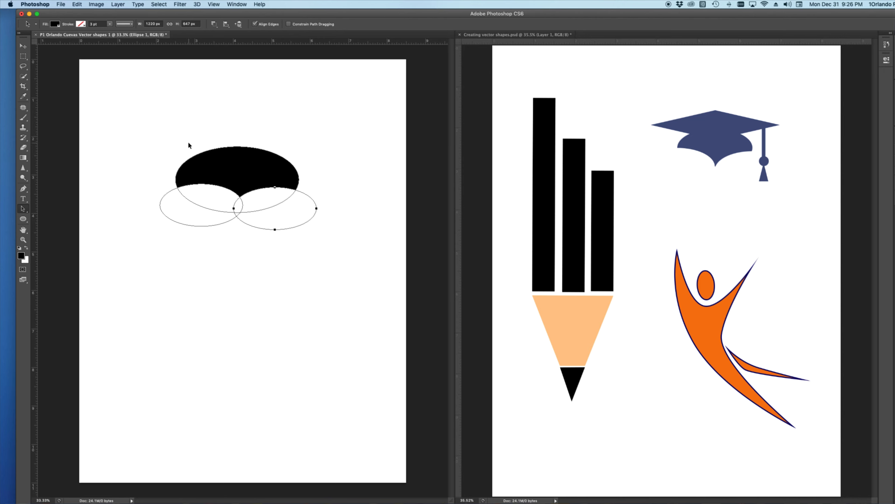
- Merge the three ellipses into one cap-base shape with Merge Shape Components and move it down a little
left_click_drag(176, 143, 304, 250)
left_click(214, 25)
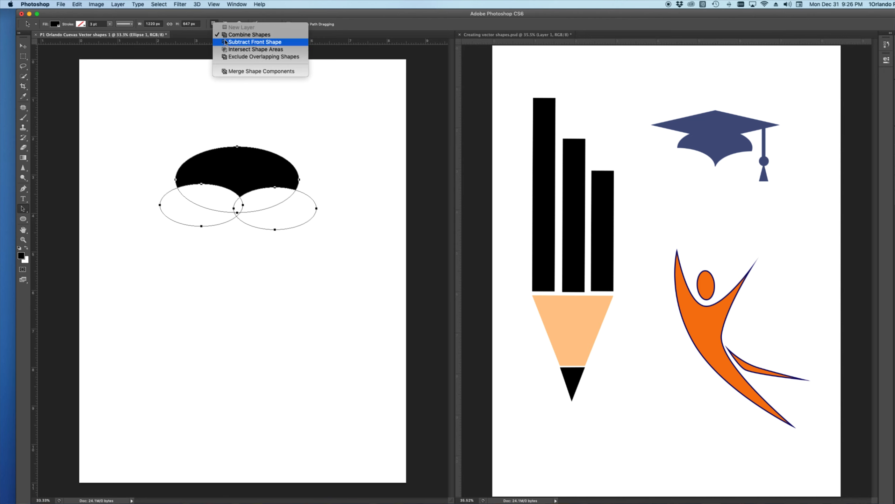
left_click(240, 72)
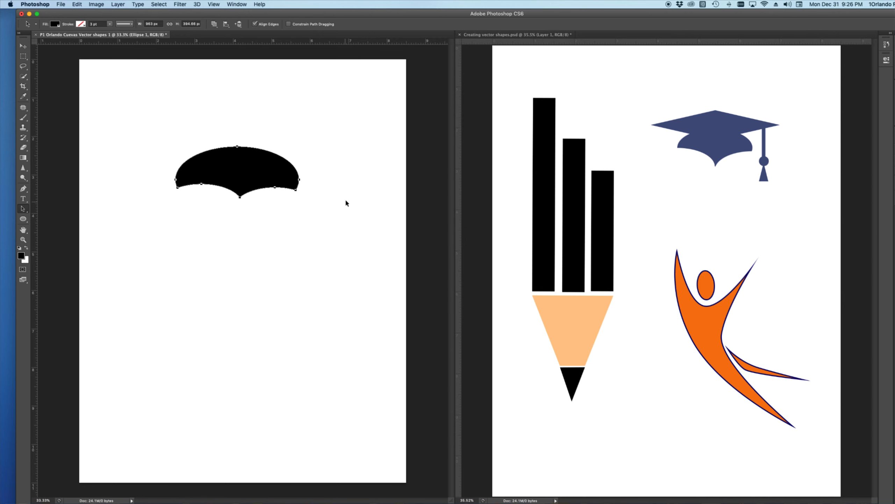
left_click_drag(246, 165, 249, 201)
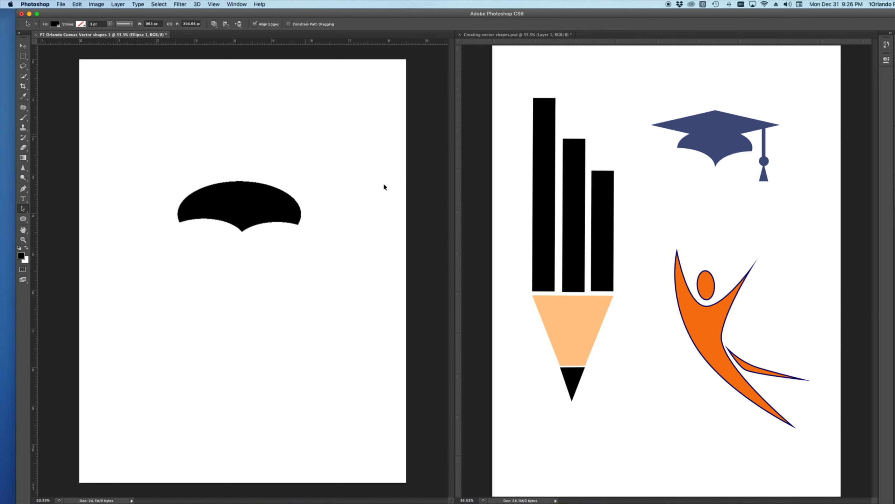
- Draw a flat diamond custom shape about 1280 px wide above the cap base, using Combine Shapes on the same layer
left_click(23, 219)
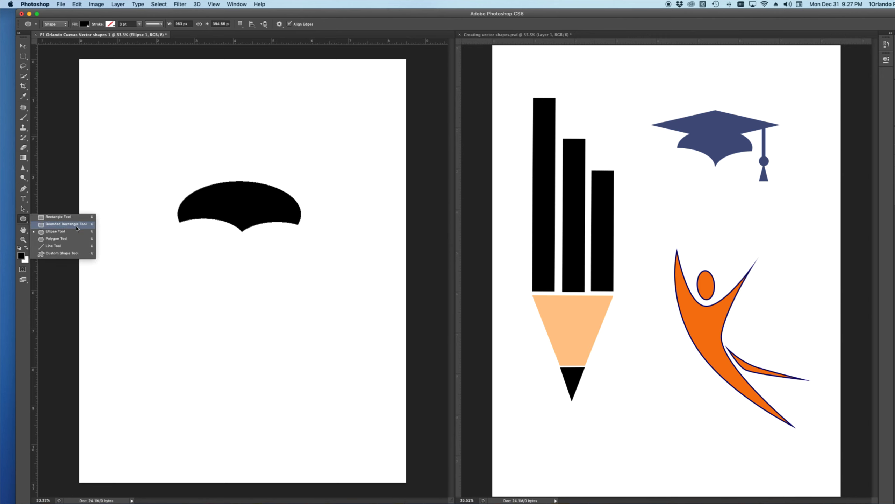
left_click(60, 252)
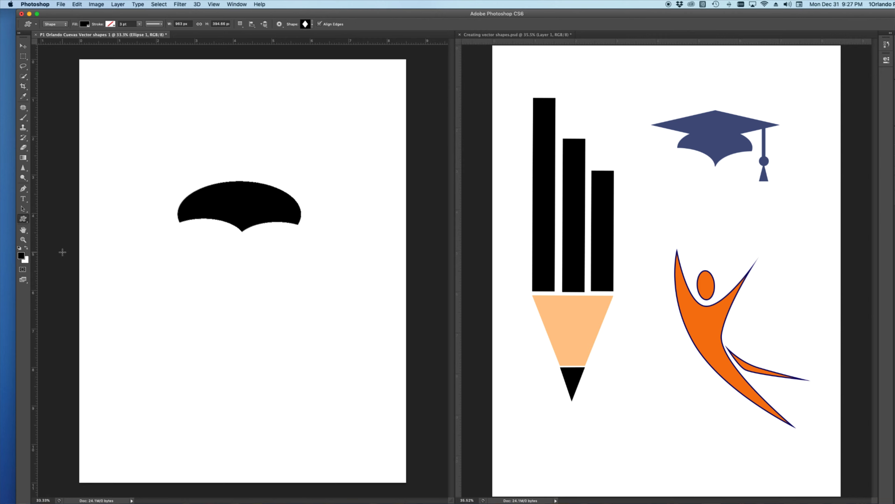
left_click(240, 24)
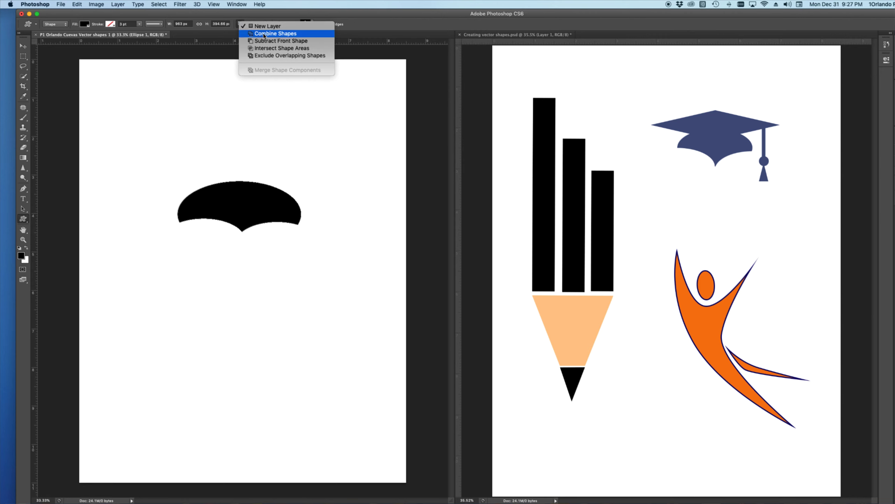
left_click(278, 35)
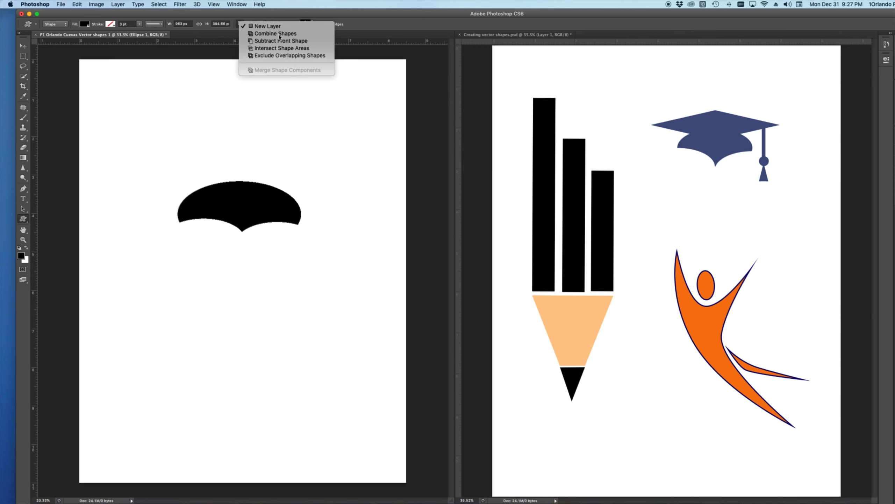
left_click(306, 24)
left_click(306, 25)
left_click(306, 24)
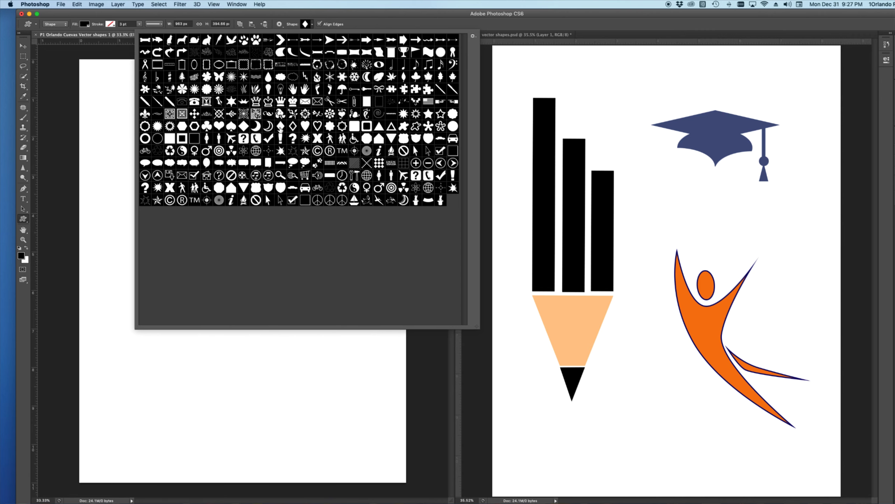
left_click(281, 127)
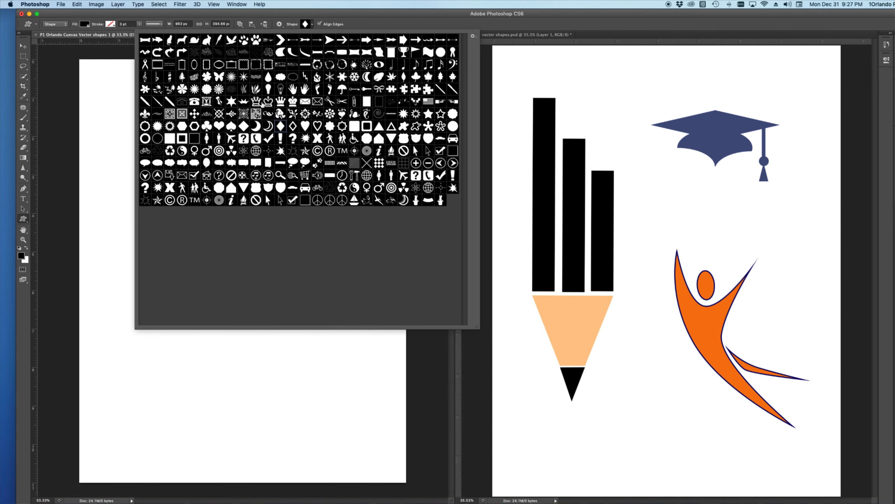
left_click(222, 18)
left_click_drag(173, 113, 337, 169)
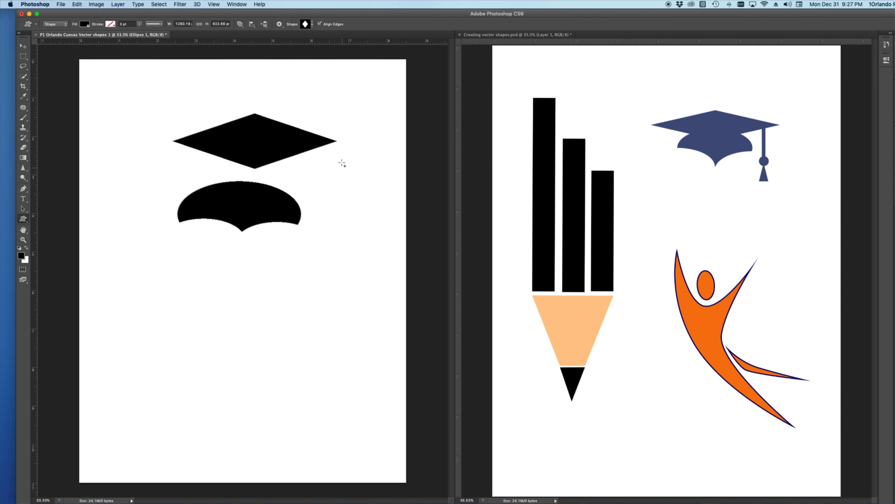
- Move the diamond down over the top of the cap base and deselect the shapes
left_click(22, 209)
left_click_drag(257, 136, 243, 173)
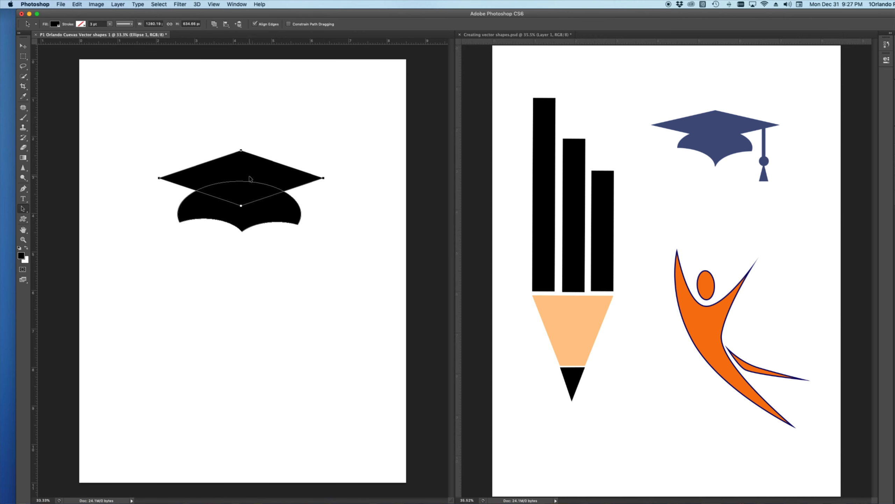
left_click(323, 133)
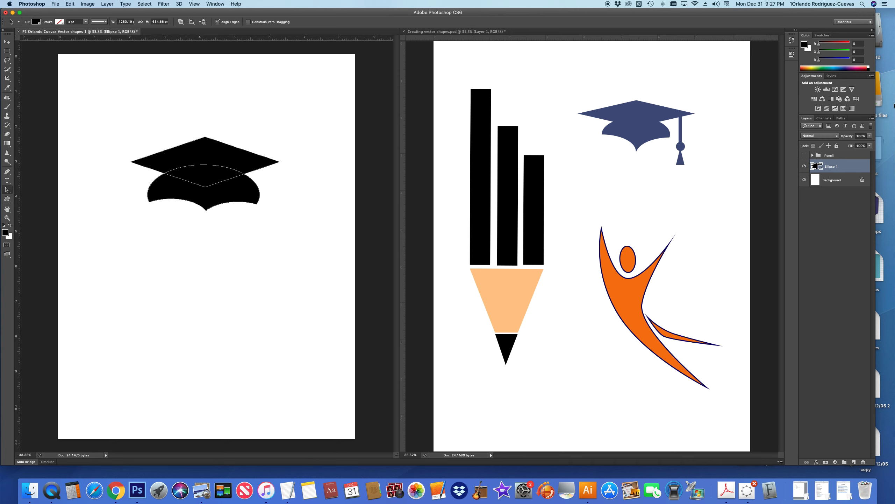
left_click(851, 180)
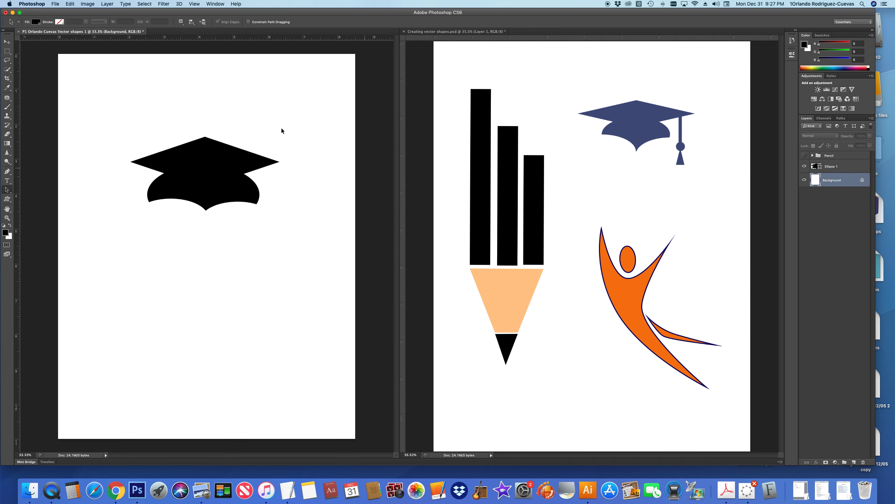
- Stretch the diamond on both sides to a width of about 1586 px, keeping its height
left_click(254, 167)
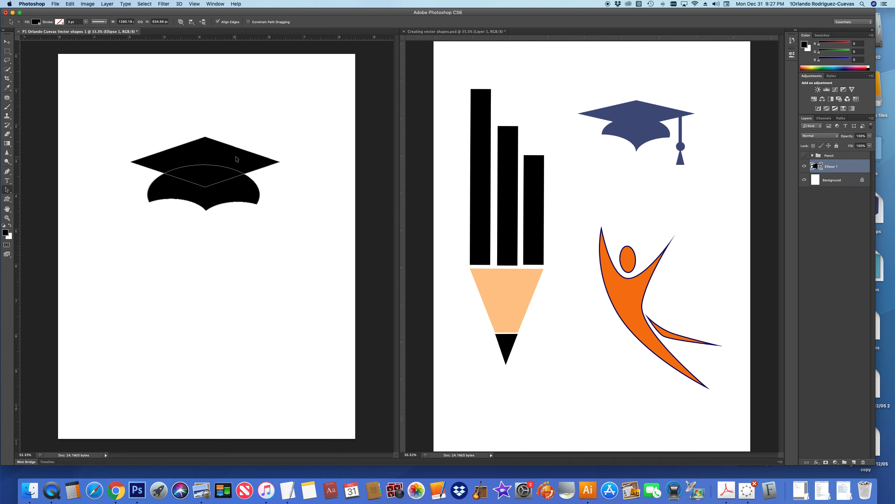
key("super+t")
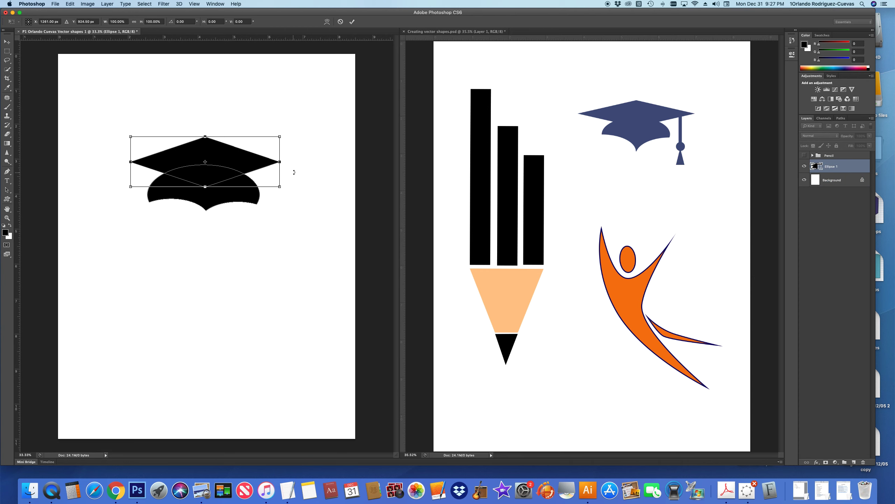
left_click_drag(279, 162, 300, 162)
left_click_drag(130, 163, 115, 162)
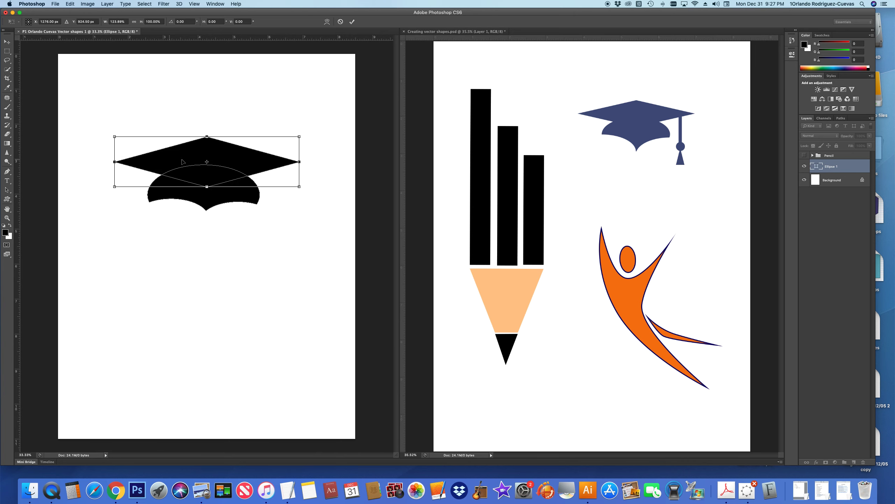
key("Return")
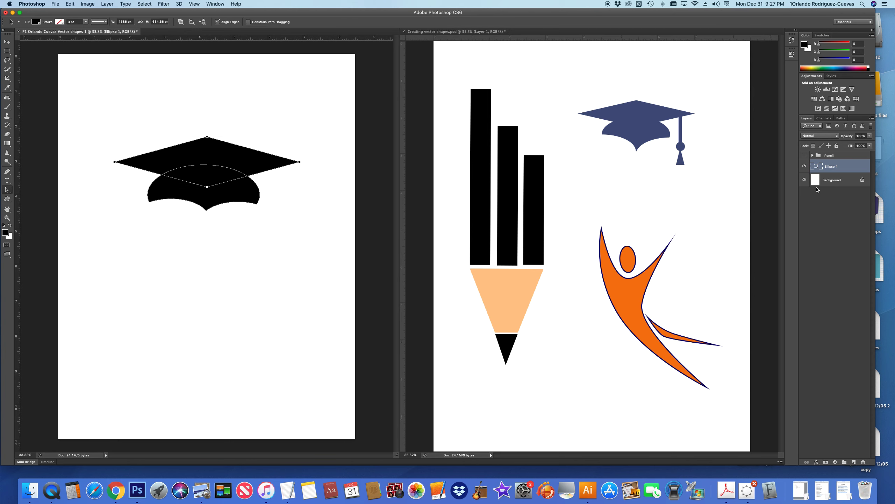
- Draw a thin vertical rectangle about 39 by 519 px on its own layer beside the cap as the tassel cord
left_click(847, 180)
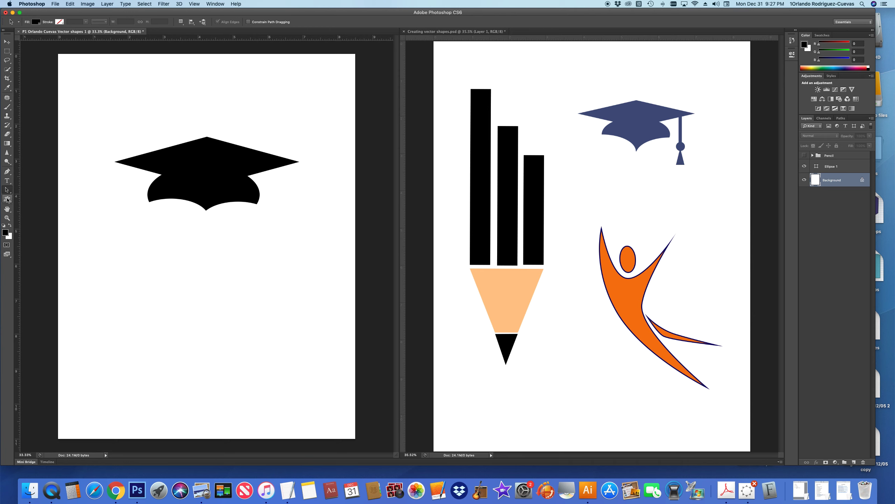
left_click(7, 199)
left_click(39, 197)
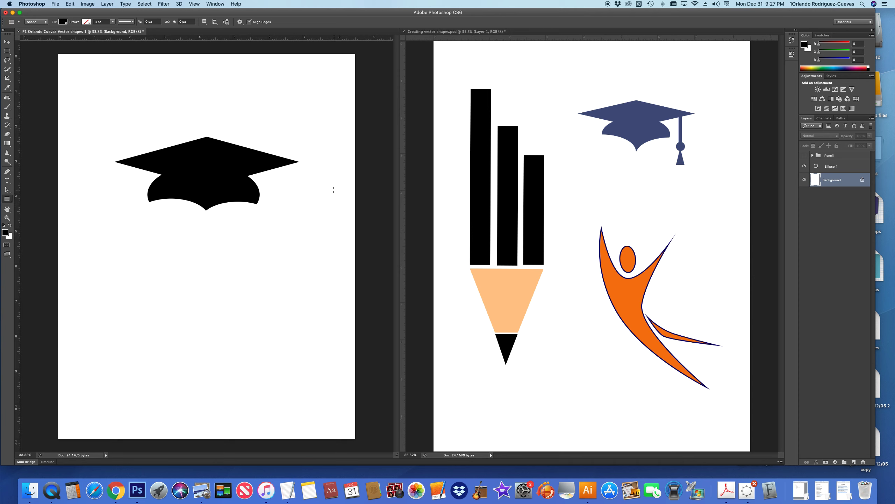
left_click_drag(303, 179, 307, 243)
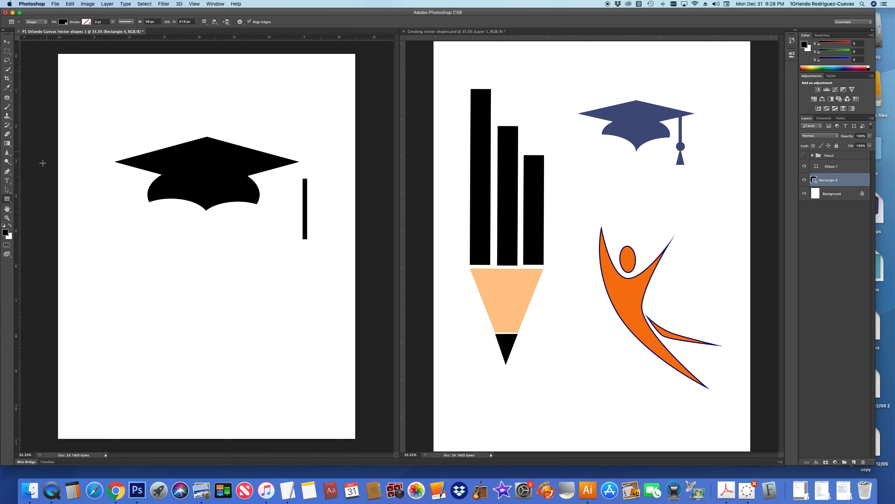
- Draw a small circle about 94 px wide on the tassel cord's layer and center it at the cord's lower end
left_click_drag(6, 199, 32, 212)
left_click_drag(301, 247, 293, 240)
left_click(7, 191)
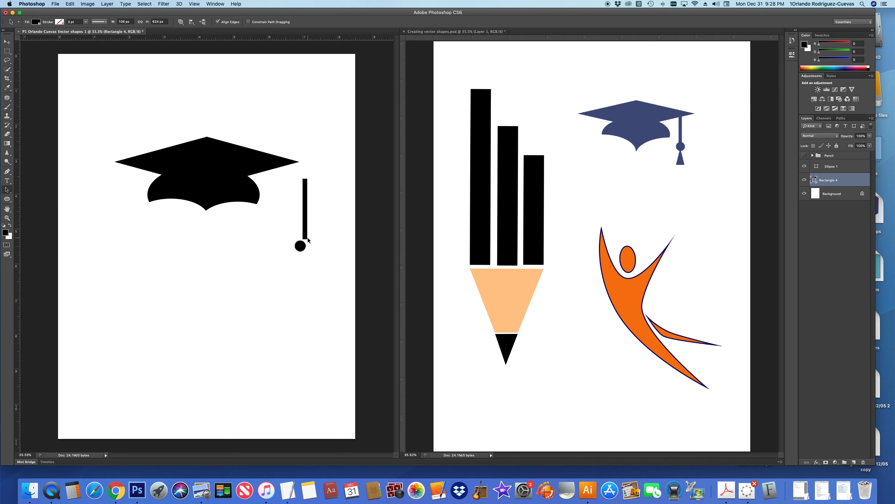
left_click_drag(300, 247, 306, 245)
- Draw a three-sided polygon about 189 by 165 px just below the circle as the tassel's end
left_click(7, 200)
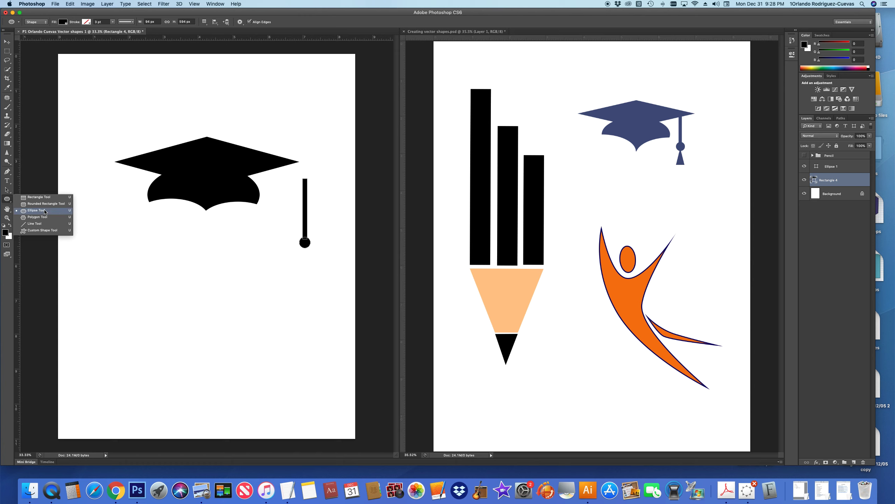
left_click(37, 217)
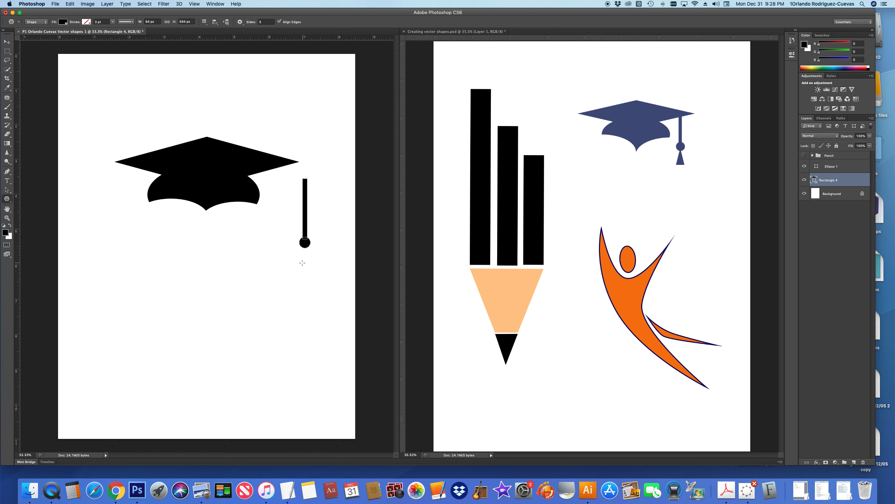
mouse_move(303, 261)
left_mouse_down()
mouse_move(322, 271)
mouse_move(312, 252)
left_mouse_up()
left_click_drag(316, 256, 292, 269)
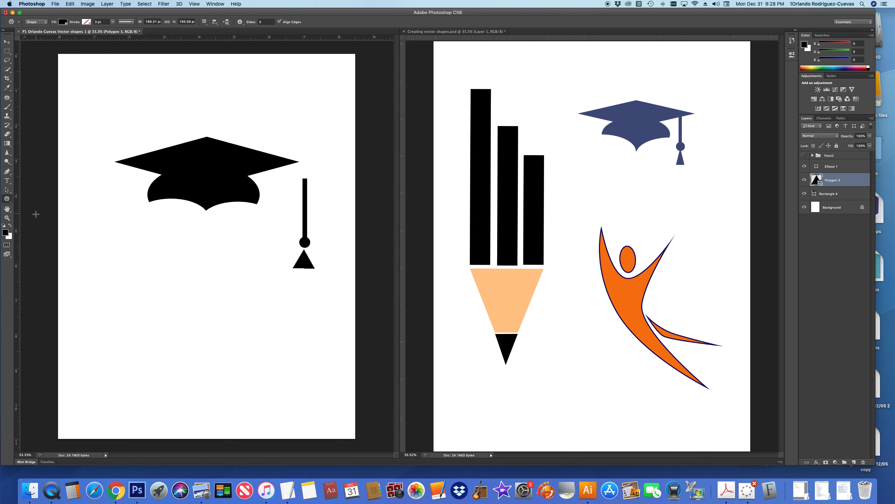
- Transform the tassel triangle into a taller, narrower shape about 151 px wide that meets the circle
left_click(7, 189)
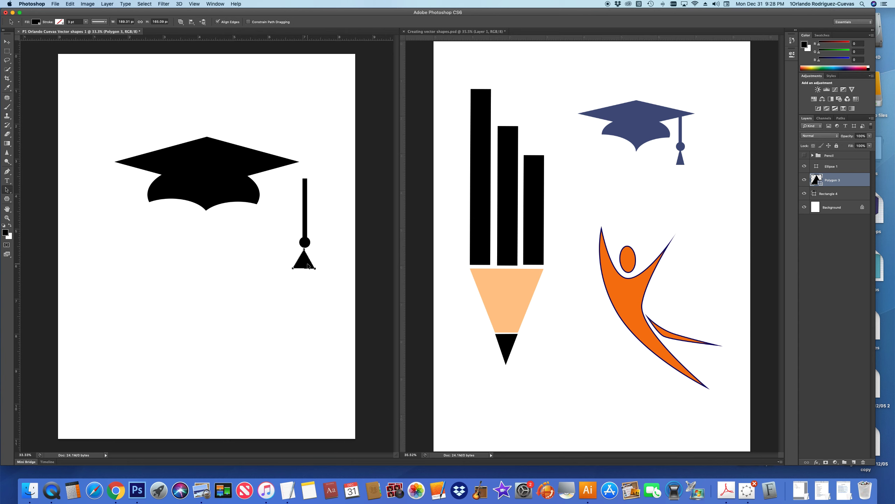
key("super+t")
mouse_move(304, 268)
left_mouse_down()
mouse_move(305, 293)
mouse_move(305, 256)
left_mouse_up()
key("Return")
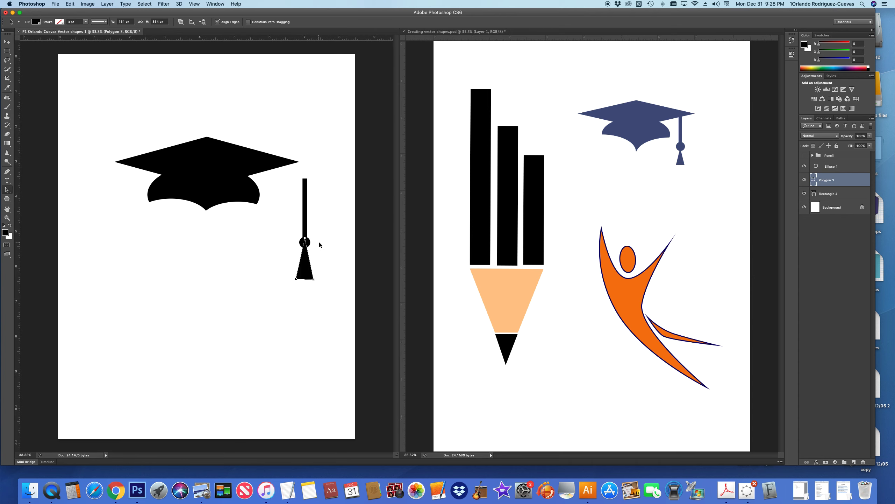
- Merge the cap, tassel triangle and tassel cord layers into a single shape layer
left_click(821, 207)
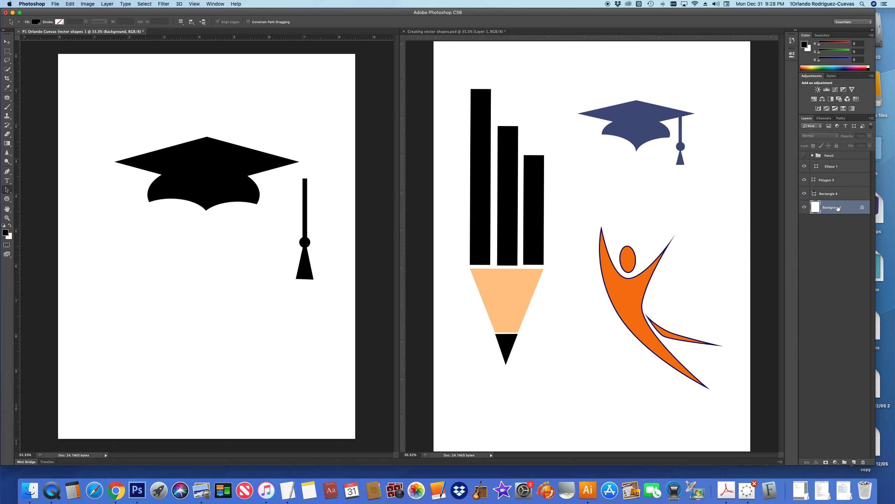
left_click(853, 166)
left_click(853, 180, "shift")
left_click(854, 198, "shift")
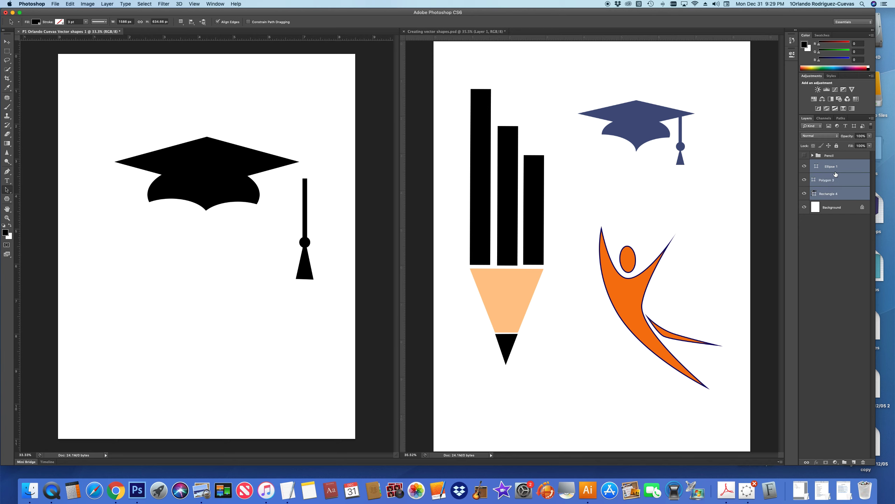
left_click(181, 22)
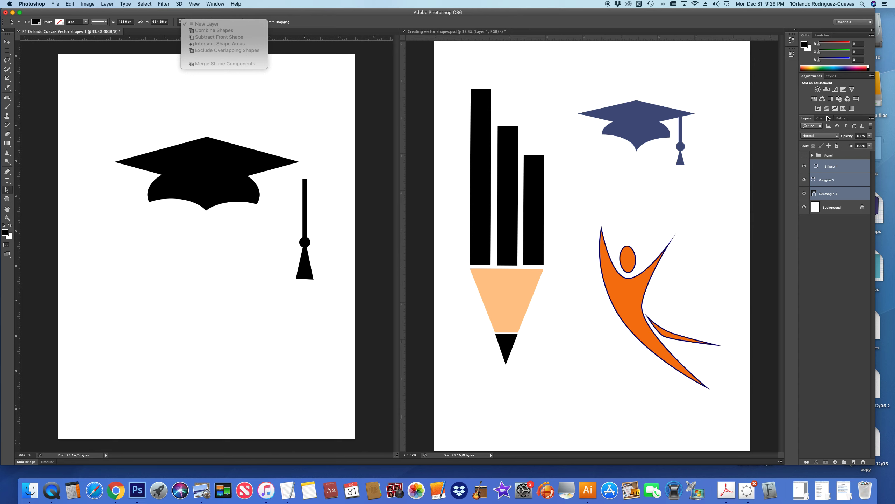
left_click(845, 166)
right_click(852, 167)
left_click(860, 180)
left_click(860, 181, "shift")
left_click(860, 194, "shift")
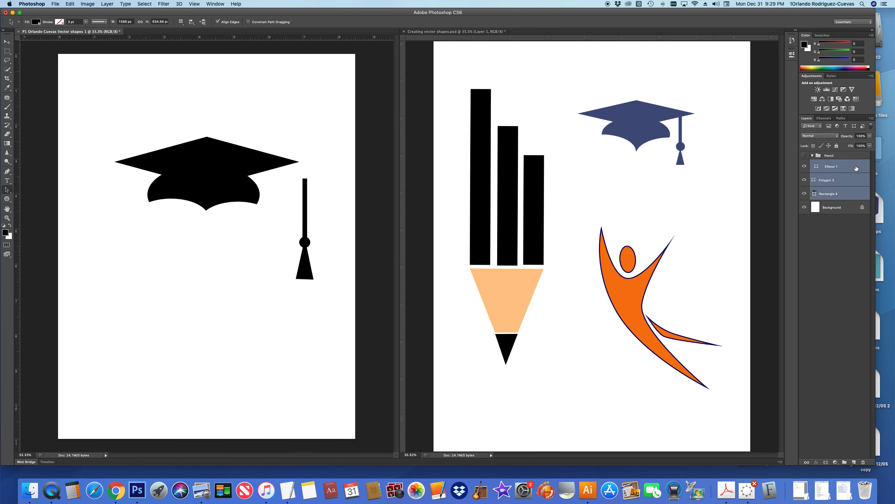
right_click(844, 194)
left_click(775, 308)
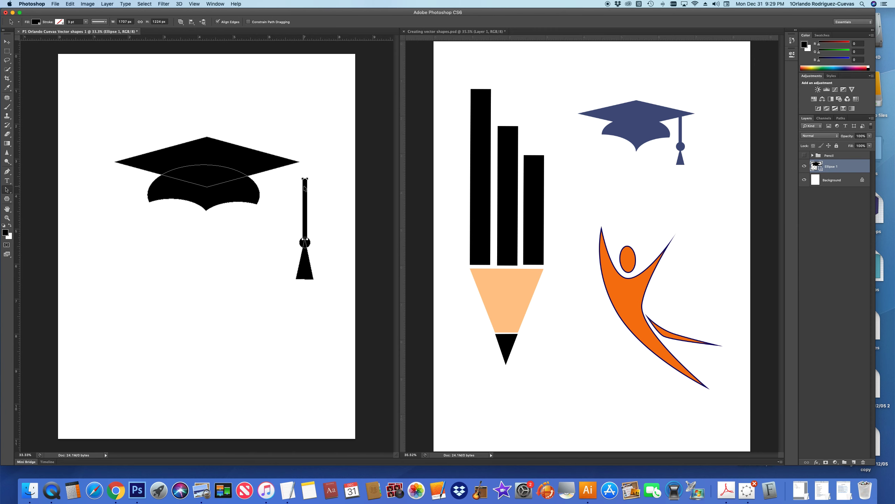
- Move the whole tassel up against the right side of the cap and merge all the shape components
left_click_drag(289, 182, 317, 243)
left_click_drag(307, 210, 273, 200)
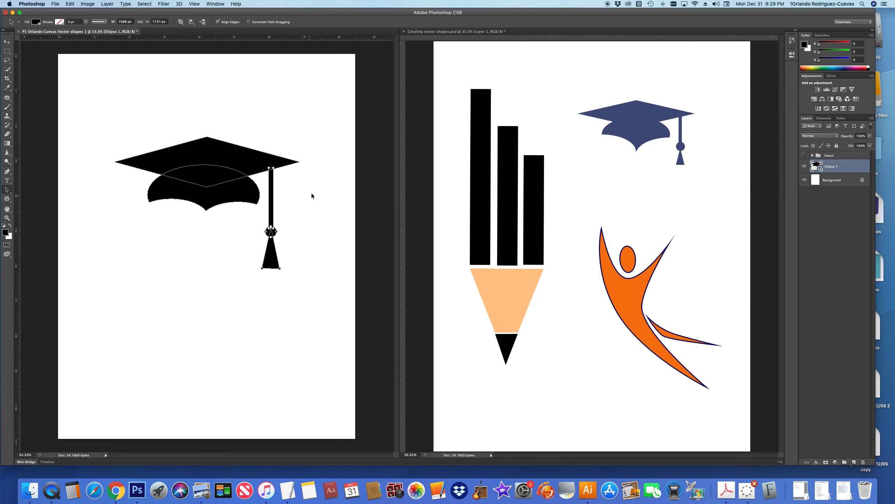
left_click_drag(280, 100, 148, 310)
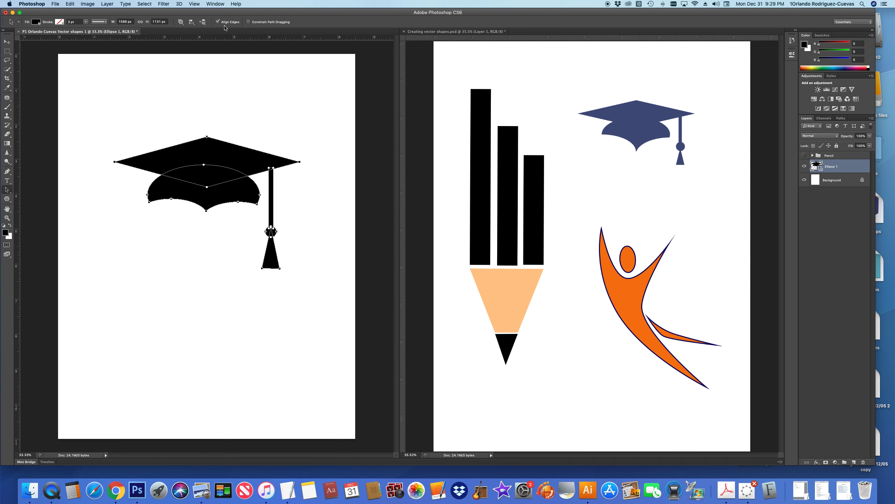
left_click(181, 22)
left_click(208, 64)
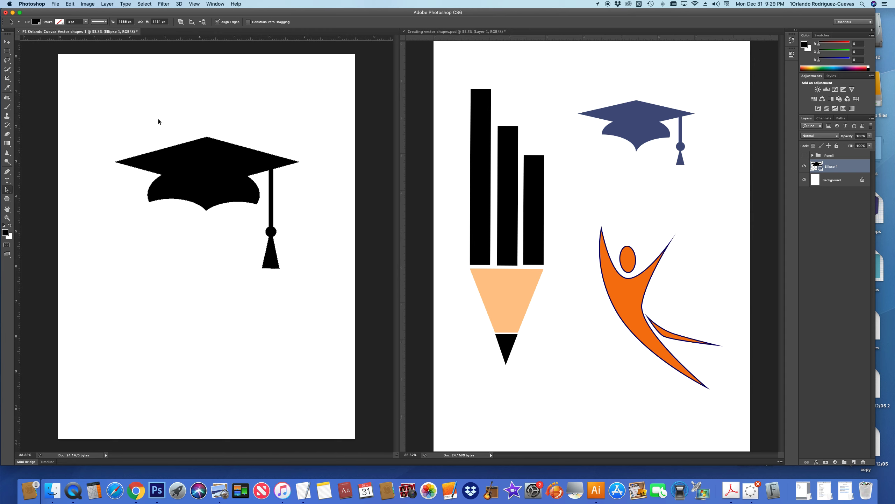
- Move the finished cap to the top of the page and define it as a custom shape named "Ca"
left_click(7, 42)
left_click_drag(218, 170, 226, 102)
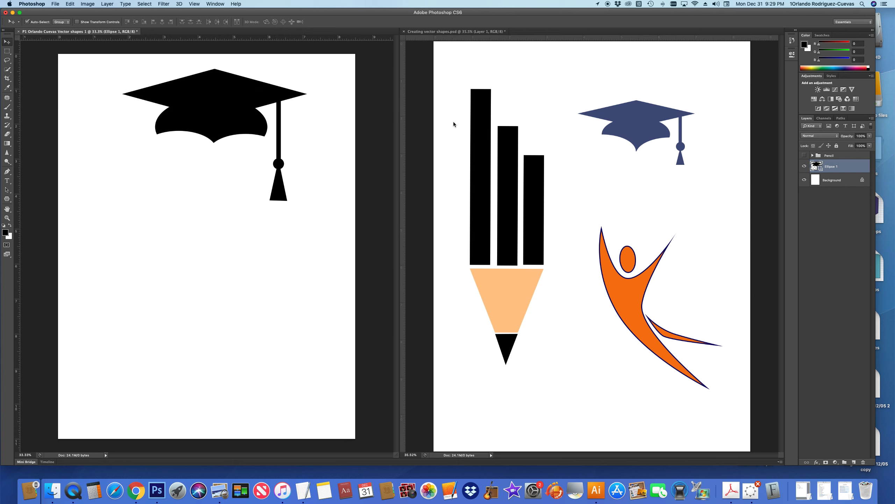
left_click(6, 190)
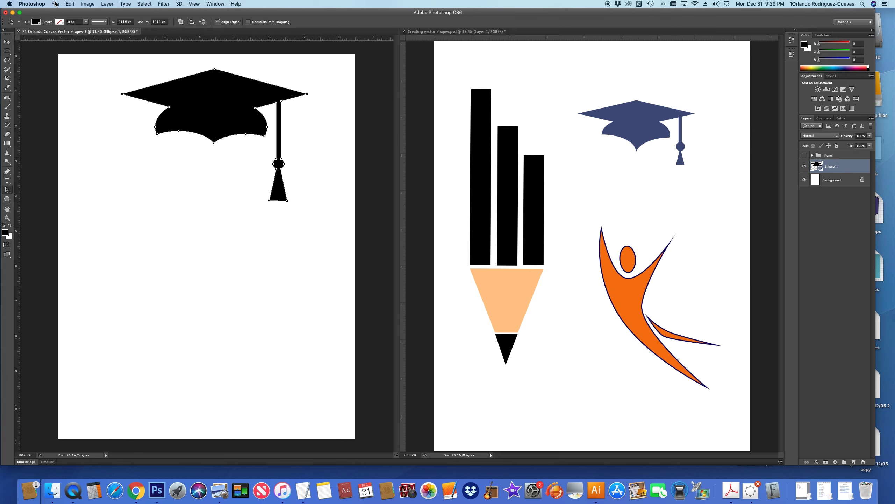
left_click(70, 3)
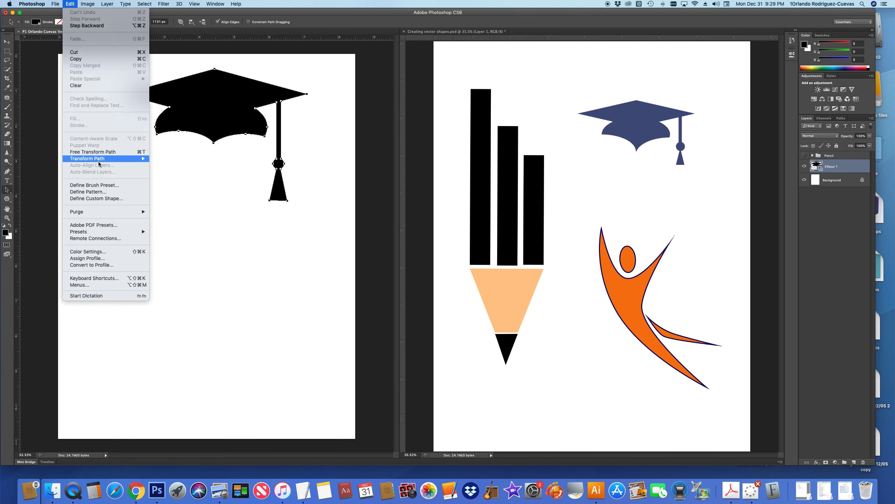
left_click(102, 199)
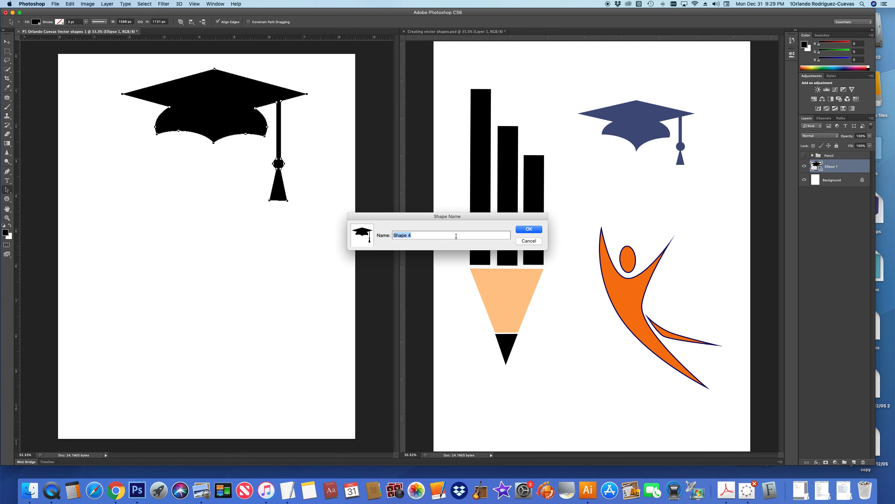
type("Ca")
left_click(529, 229)
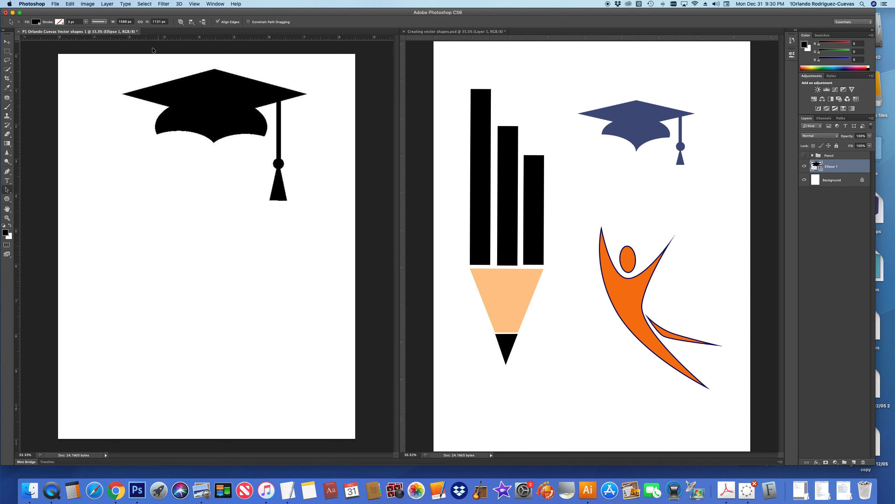
- Draw a smaller copy of the saved cap custom shape, about 971 by 692 px, below the original cap
left_click(6, 200)
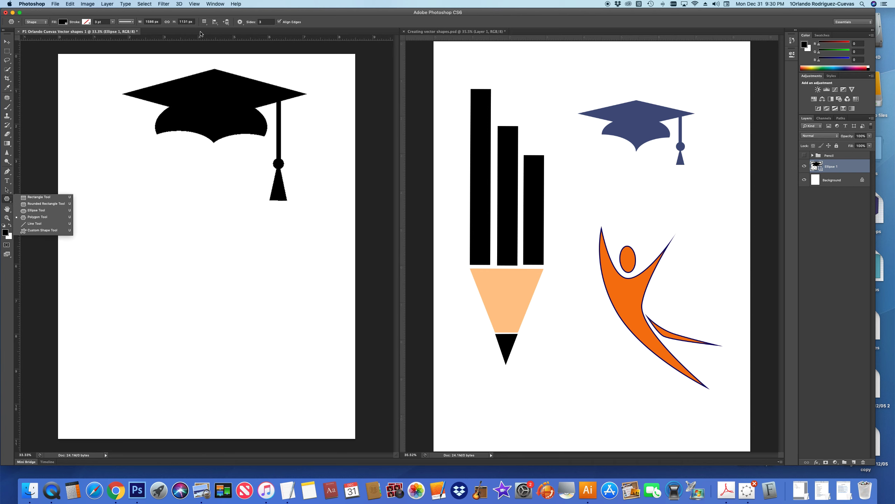
left_click(42, 229)
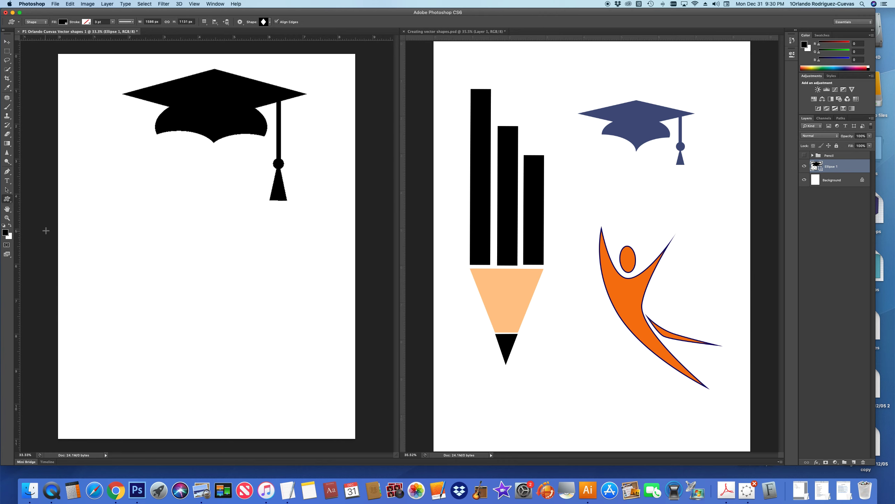
left_click(268, 22)
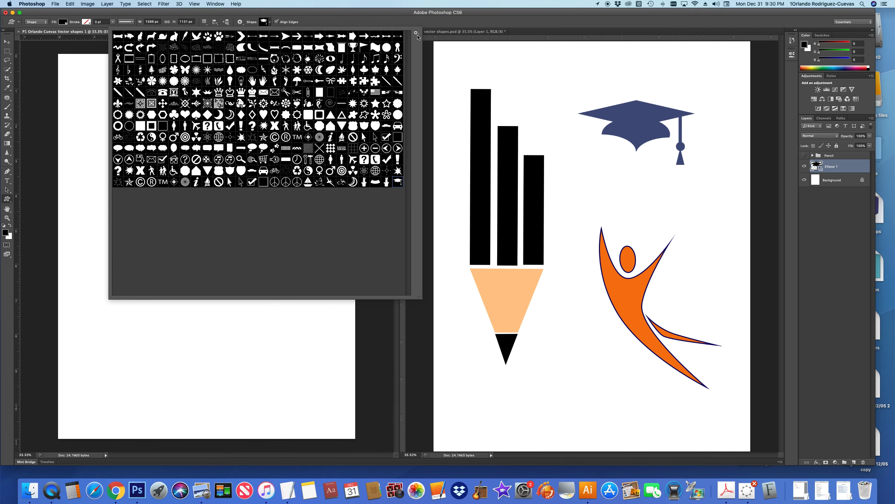
left_click(127, 242)
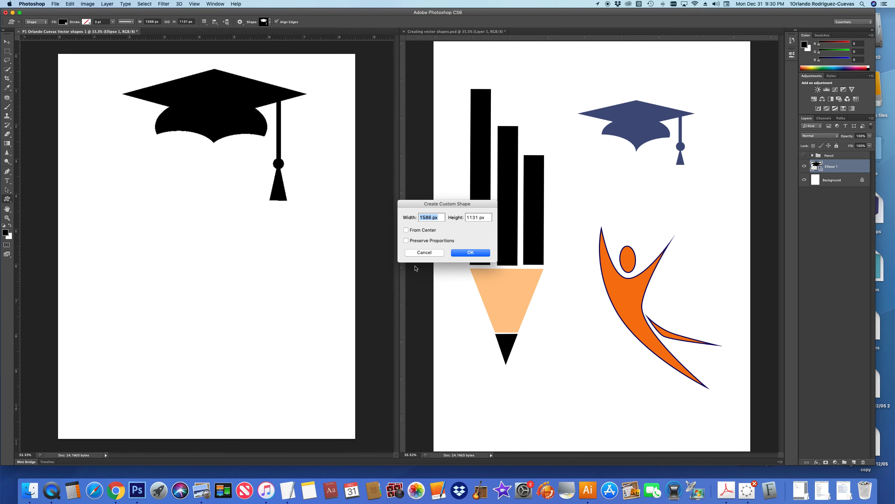
left_click(424, 252)
left_click_drag(139, 220, 252, 309)
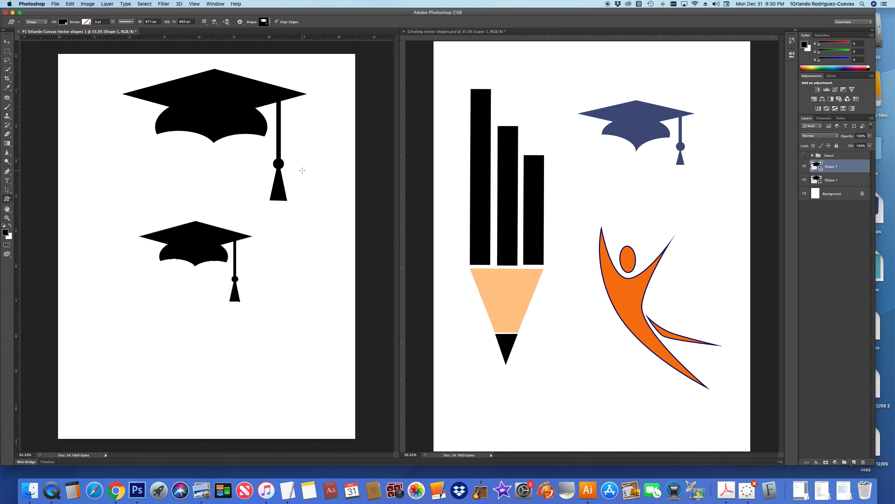